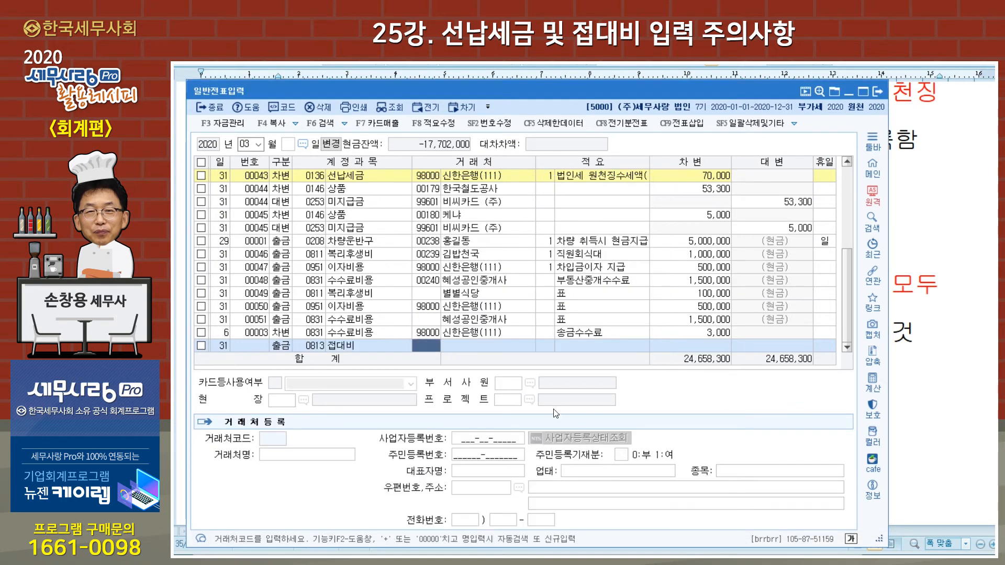
- Set the vendor (거래처) of the new 접대비 cash payment entry dated 31 to code 180, 케냐
click(471, 347)
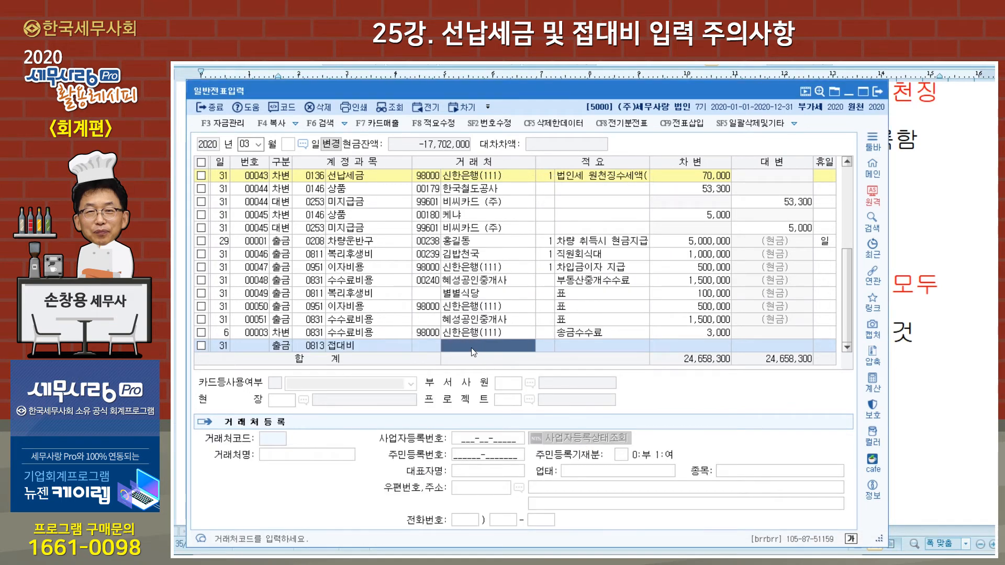
click(431, 345)
text(180)
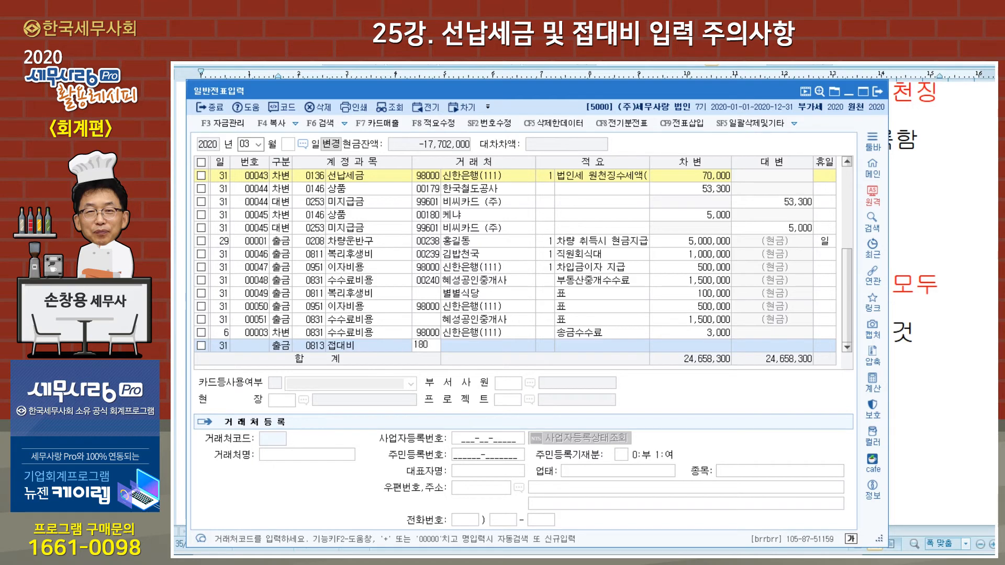
key(Return)
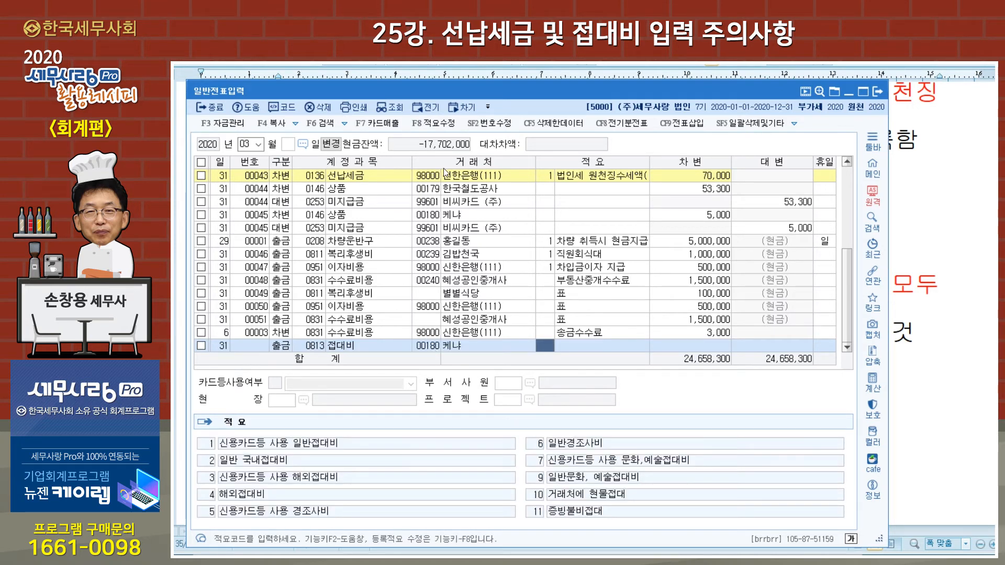
- Open the summary registration (수정적요등록) for 접대비, examine summary codes 6 to 13, and close it without changes
click(442, 127)
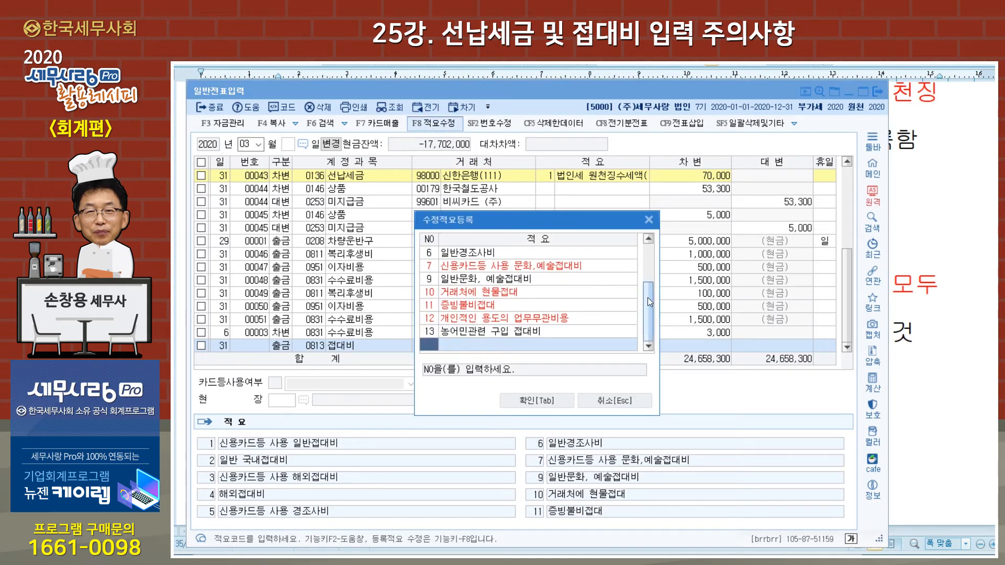
mouse_move(652, 304)
mouse_down()
mouse_move(649, 312)
mouse_move(649, 264)
mouse_move(649, 318)
mouse_up()
click(466, 253)
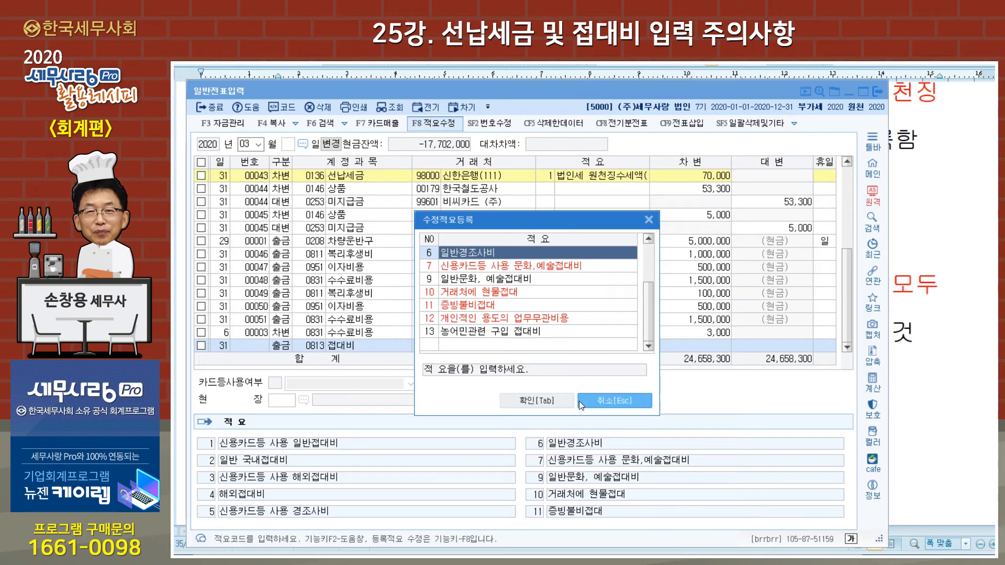
click(598, 401)
- Give the 케냐 entertainment entry summary code 6, 일반경조사비, and a debit amount of 200,000
text(6)
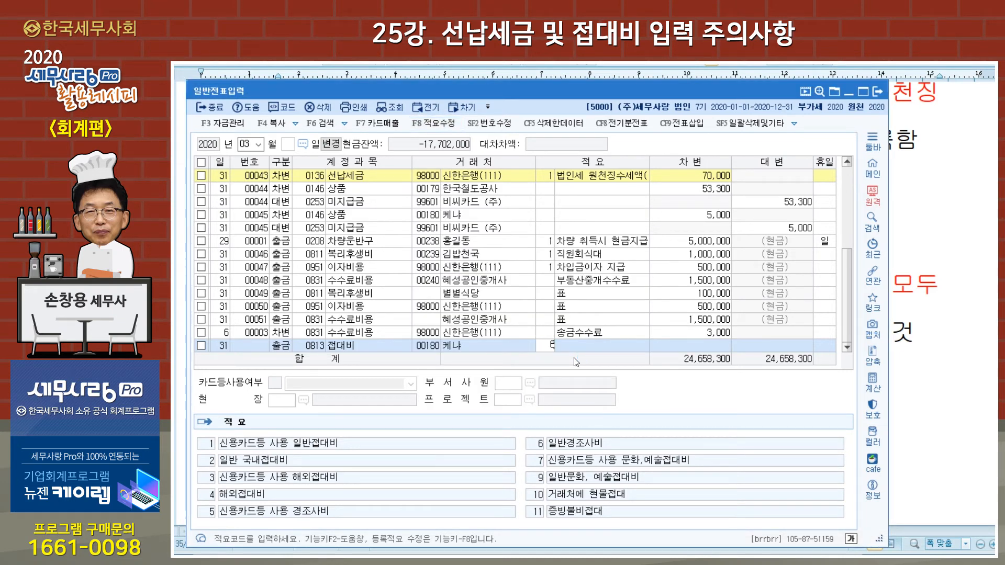
key(Return)
key(Return)
text(20000)
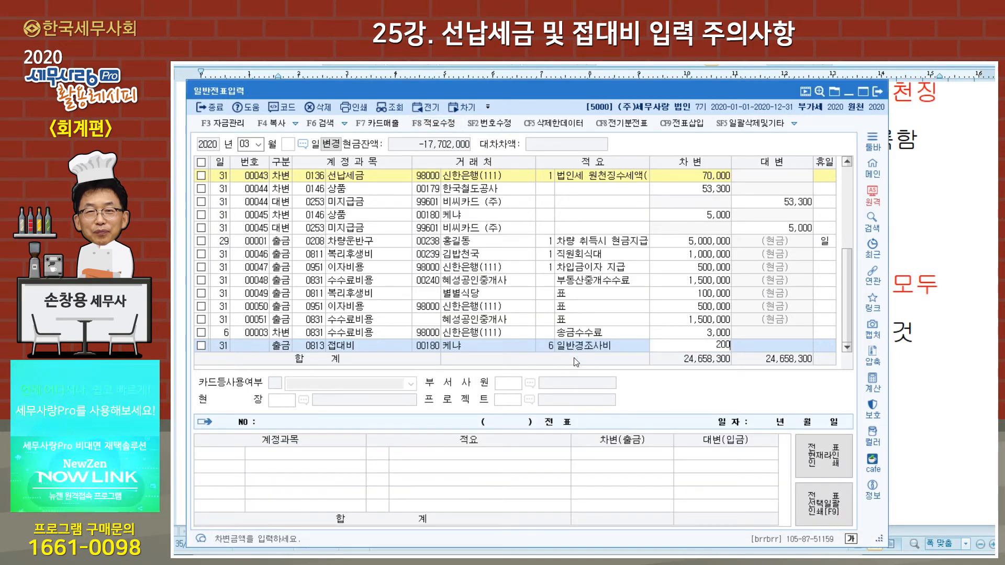
key(Return)
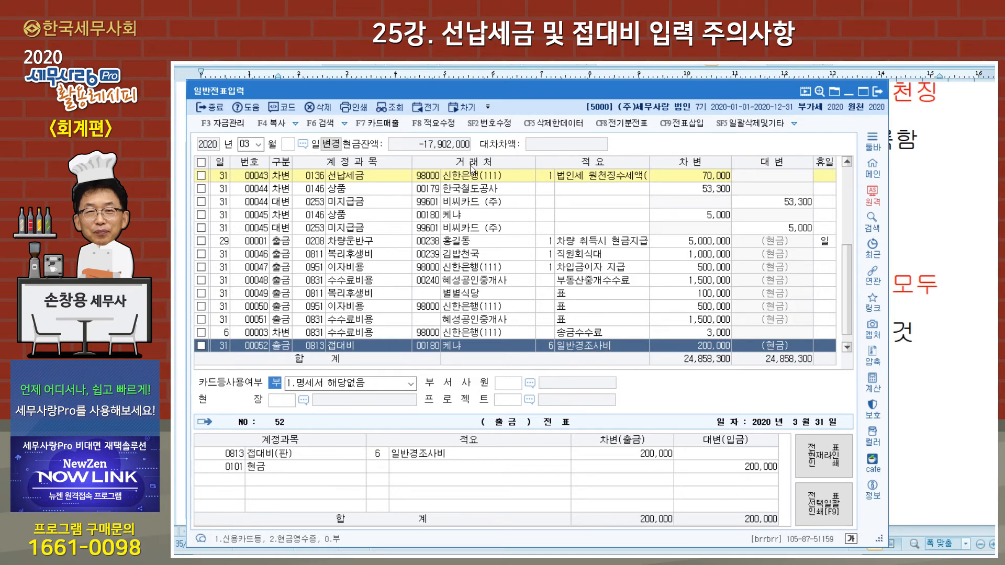
- Check the 접대비 summary list again and complete the 케냐 entry with card use 부 and 1.명세서 해당없음 kept
click(442, 125)
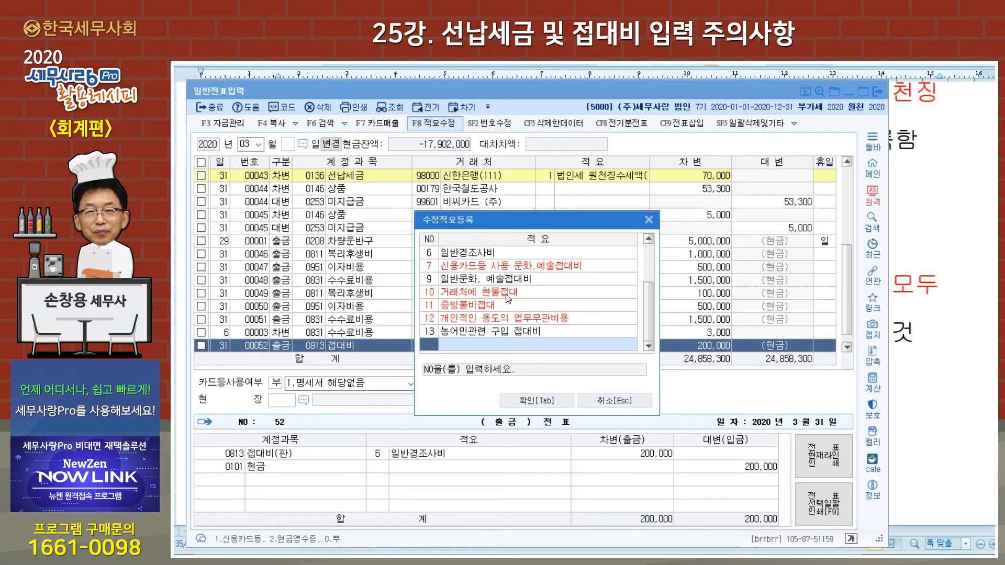
click(650, 219)
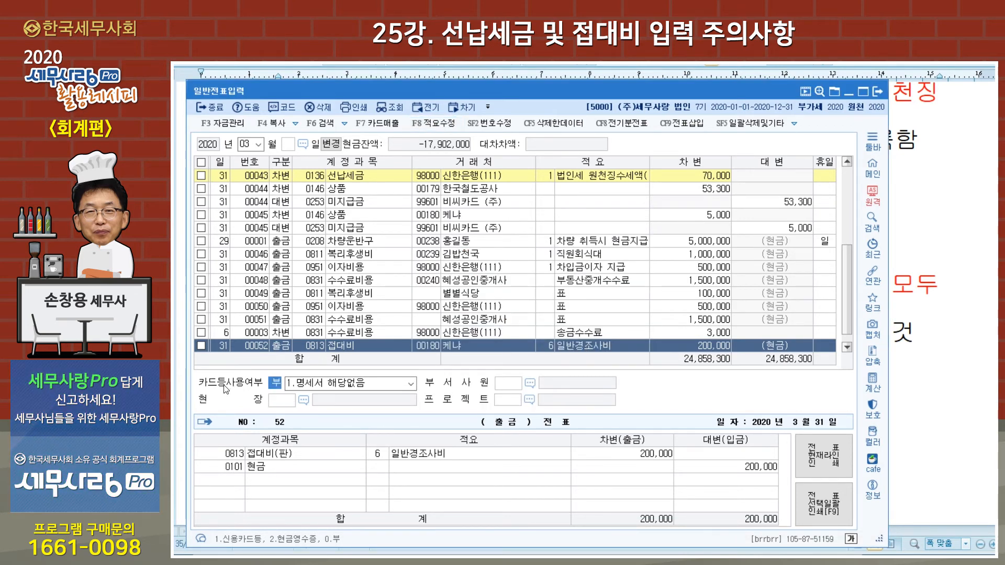
key(Return)
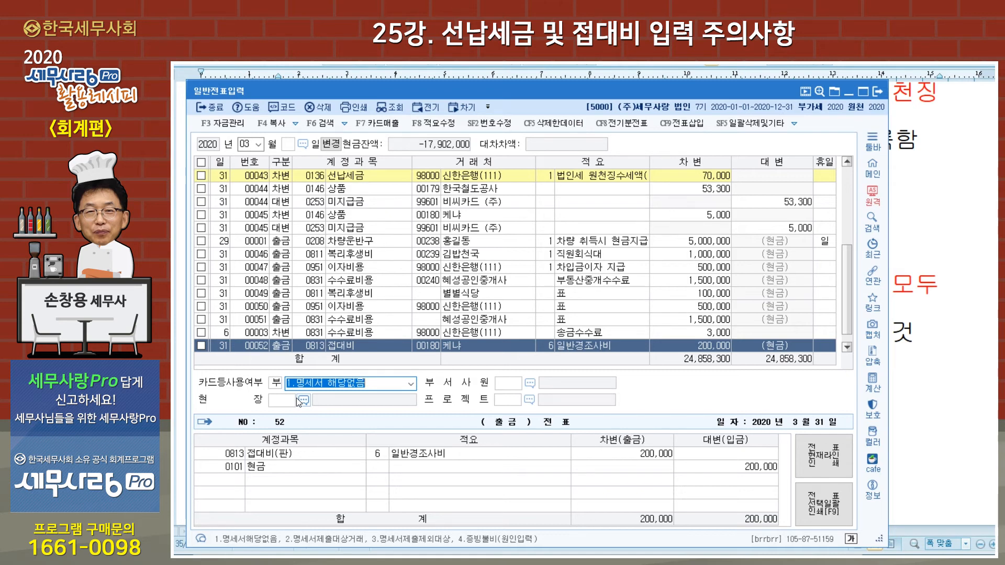
key(Return)
key(Return)
key(Return)
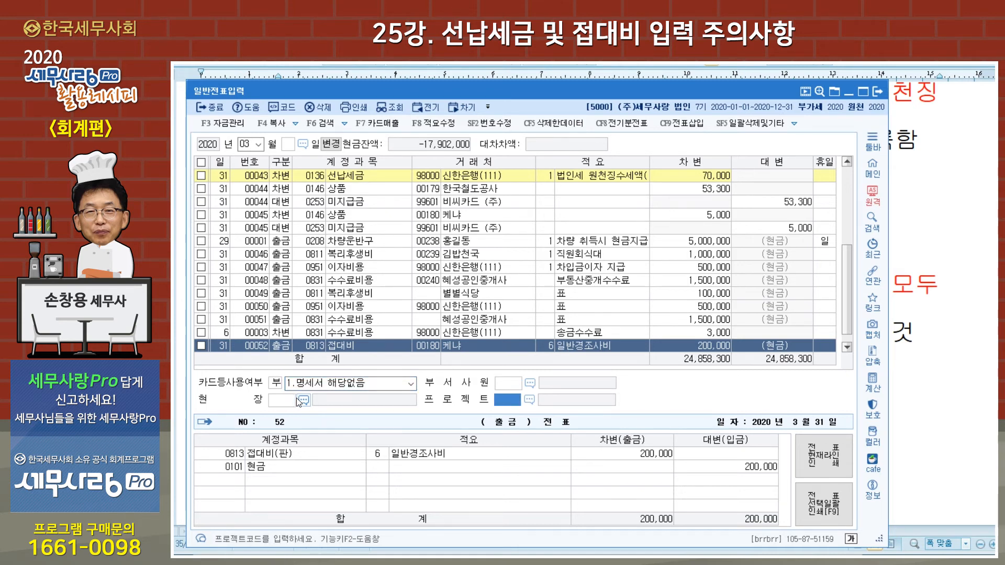
key(Return)
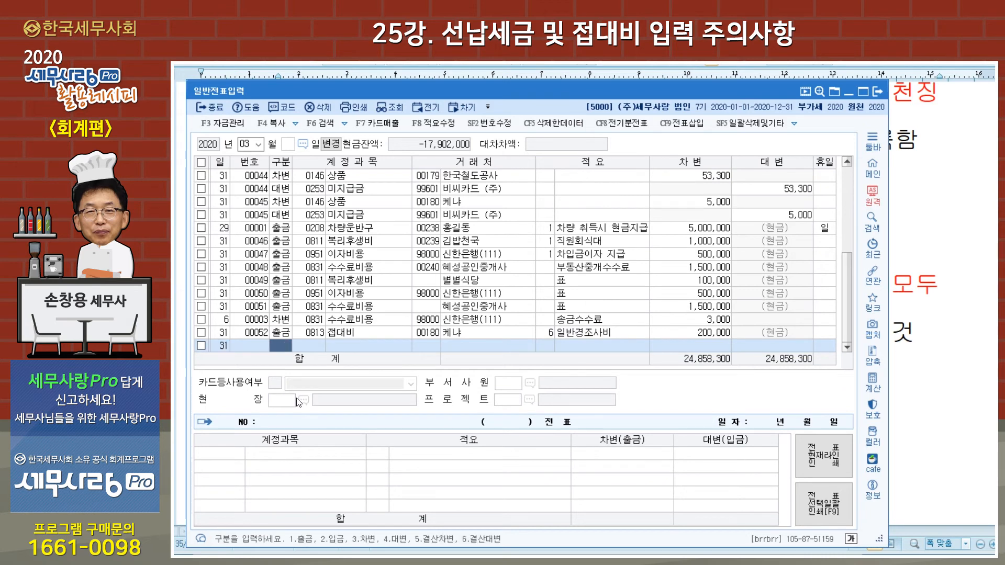
- Start another 접대비 cash payment entry dated 31 with vendor code 239, 김밥천국
key(Return)
key(Return)
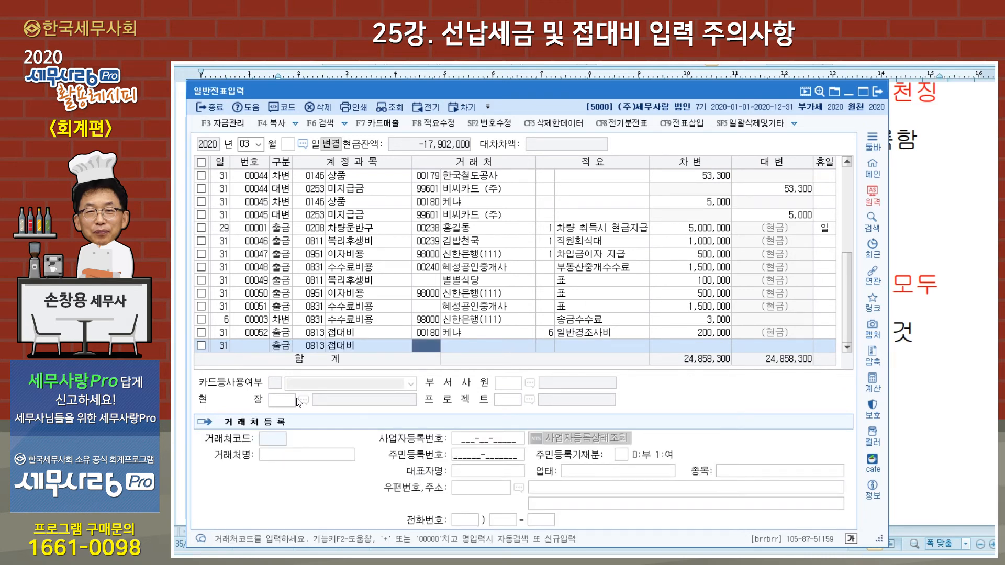
text(00239)
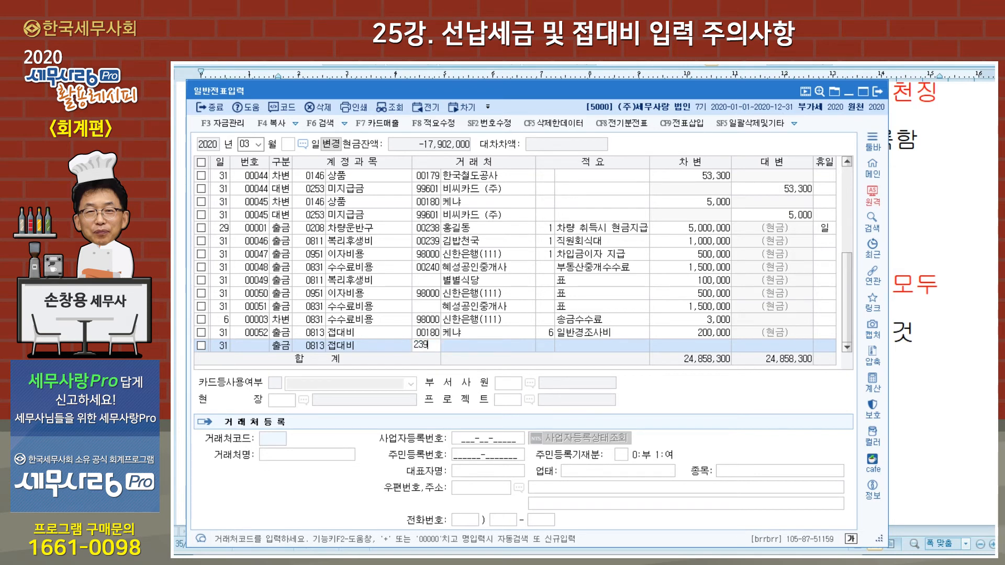
key(Return)
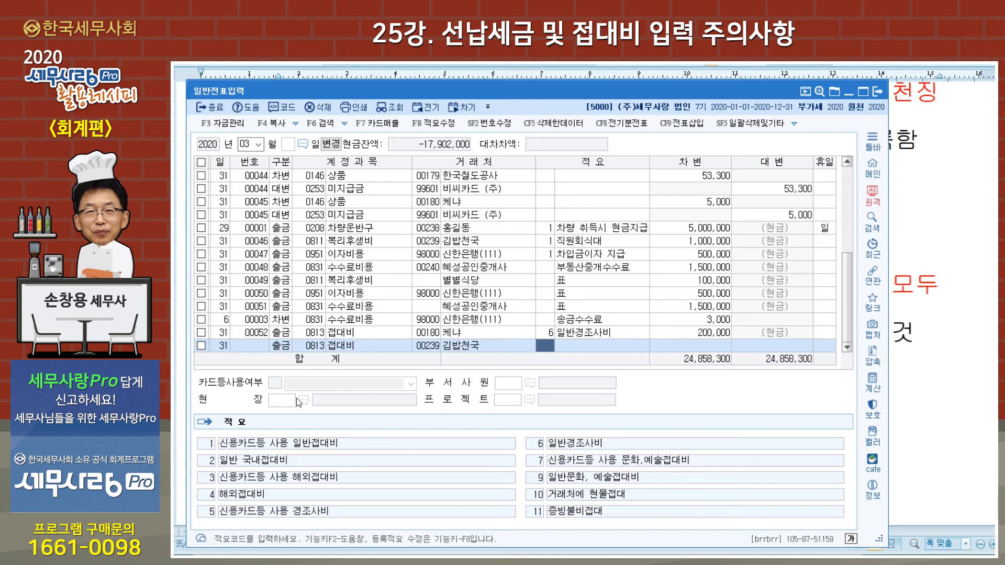
- Complete the 김밥천국 entry with summary code 1, 신용카드등 사용 일반접대비, and a debit amount of 1,000,000
text(1)
key(Return)
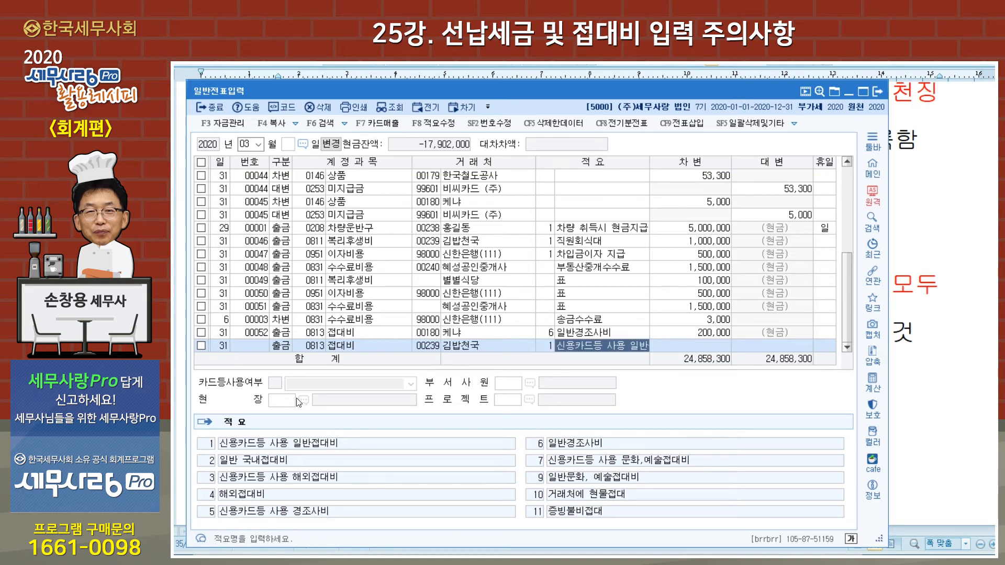
text(1000000)
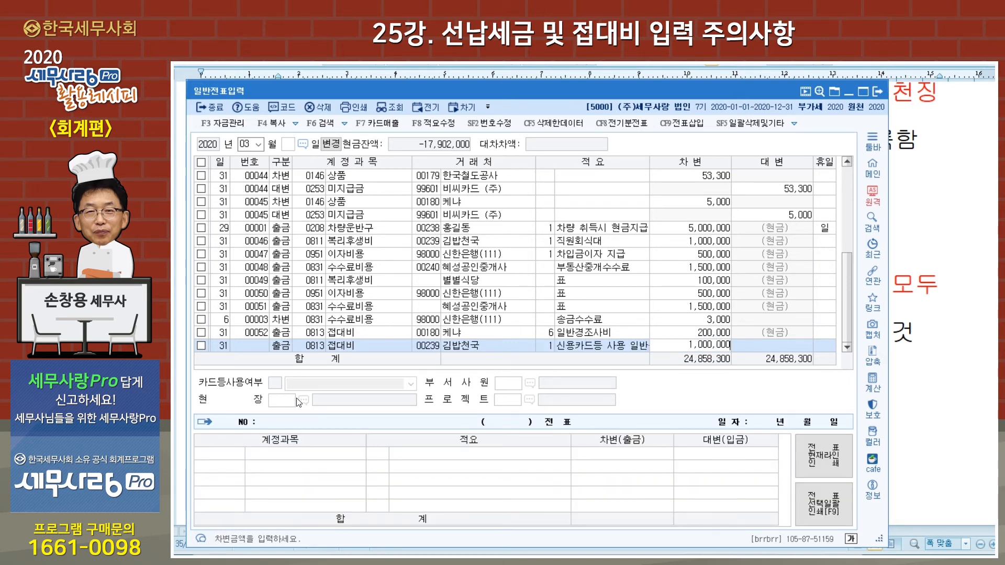
key(Return)
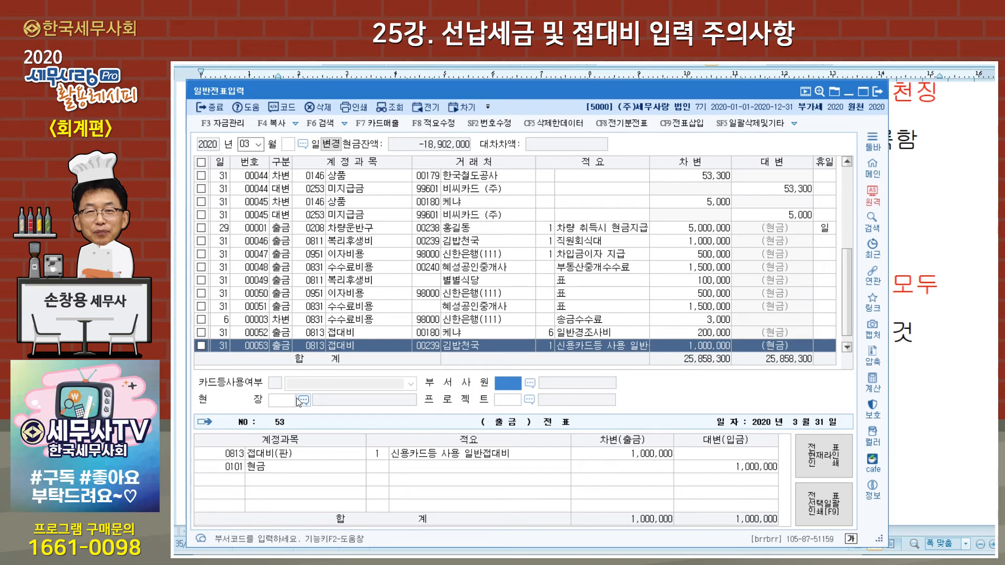
key(Return)
key(Return)
key(Return)
- Add a further cash payment row dated 31, repeating account 접대비 and vendor 김밥천국 from the entry above
key(Return)
key(Return)
key(Return)
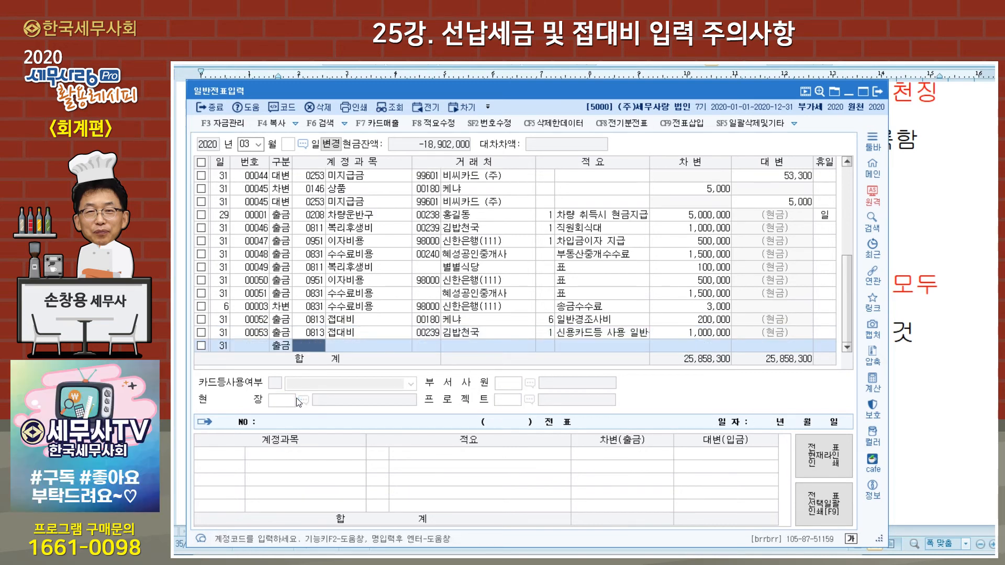
key(Return)
key(Left)
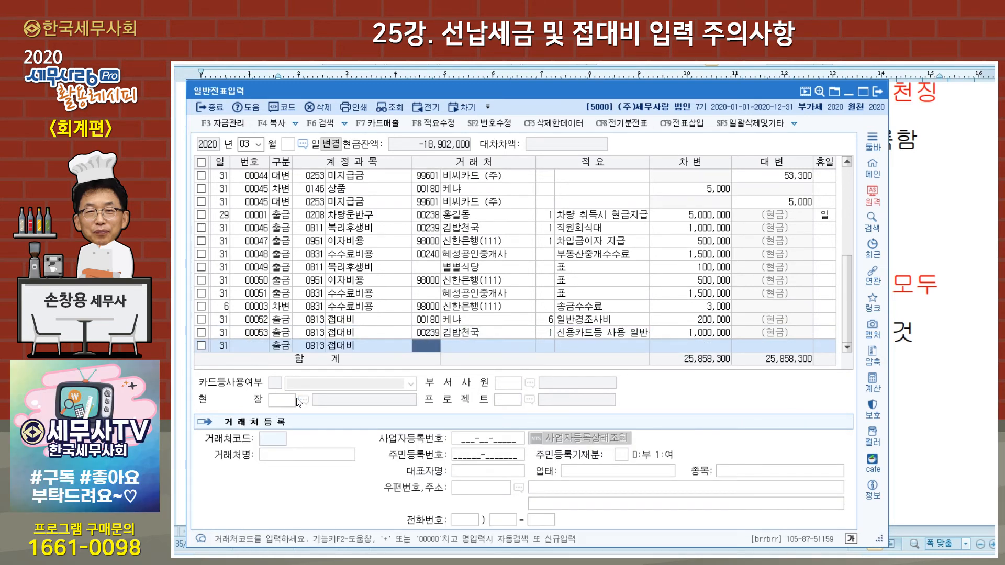
key(plus)
key(Return)
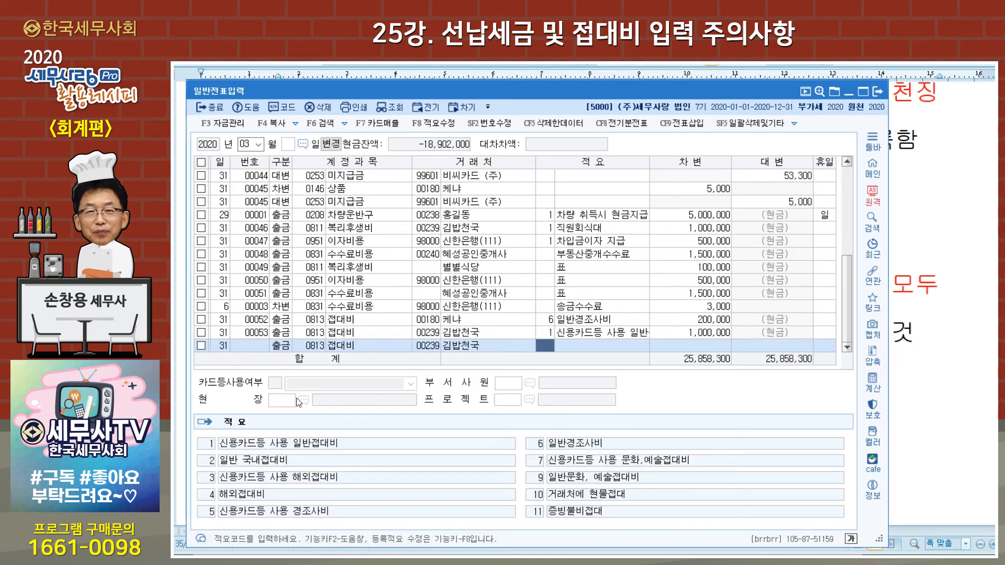
- Complete the new 김밥천국 entry with summary code 2, 일반 국내접대비, and a debit amount of 500,000
text(2)
key(Return)
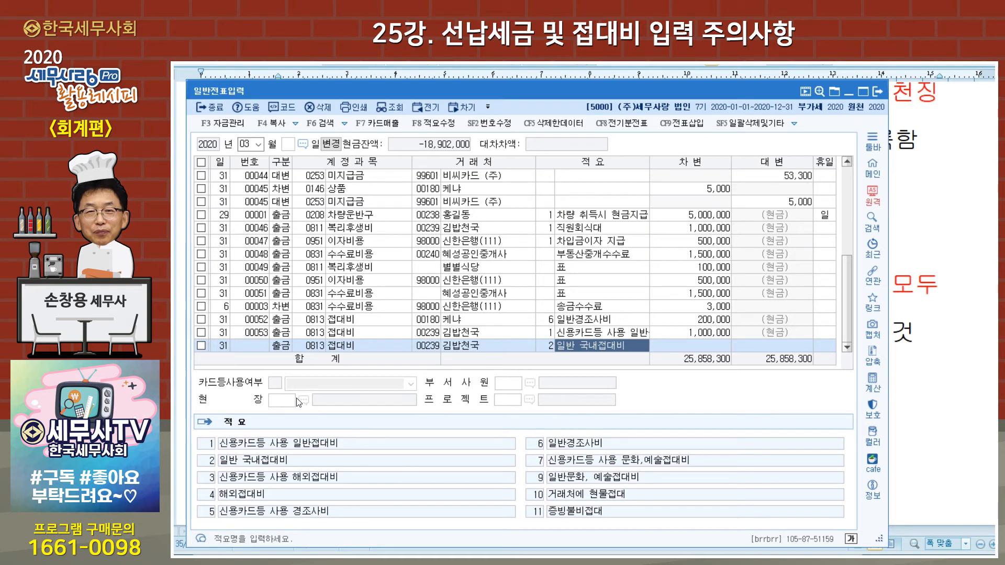
key(Return)
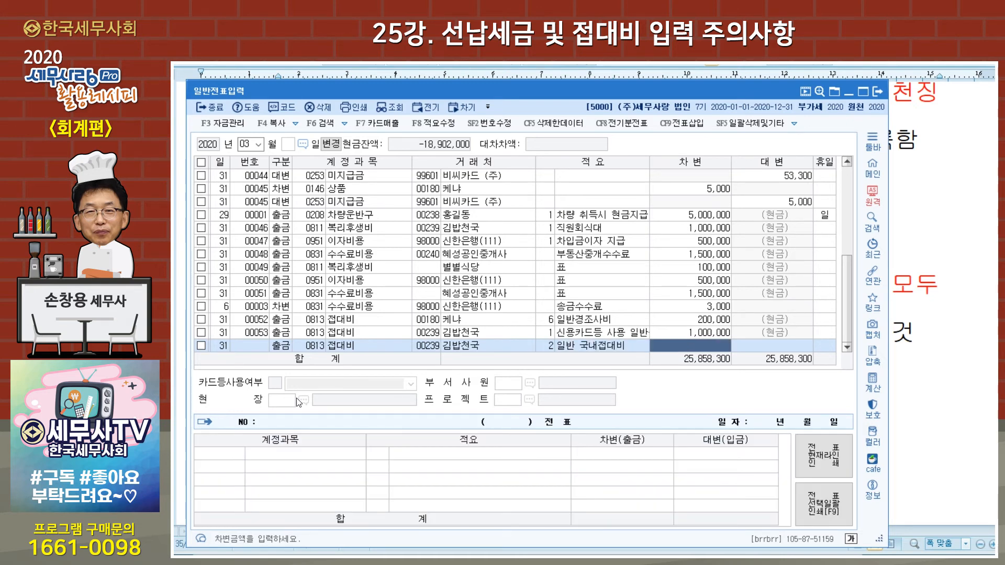
text(50000)
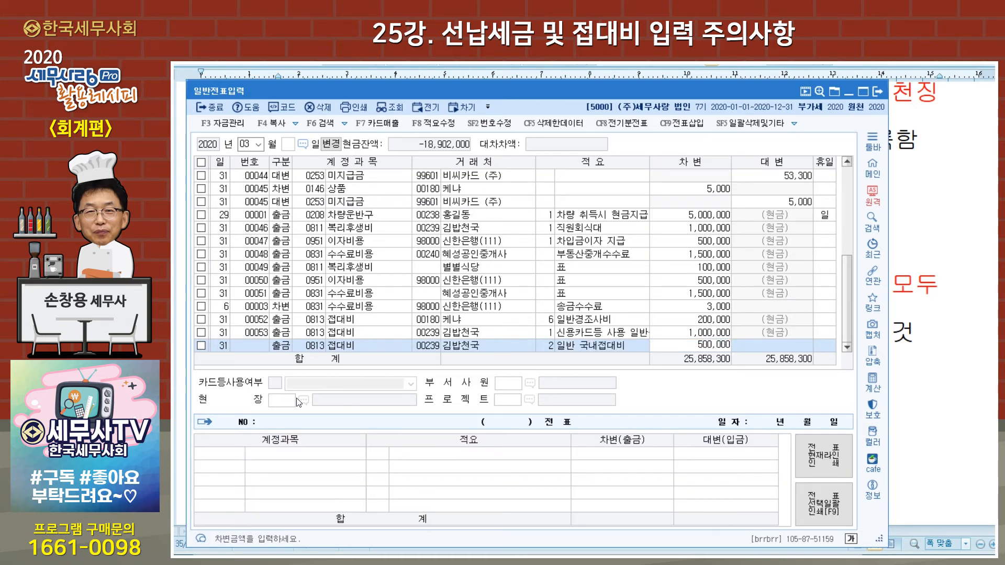
key(Return)
key(Return)
key(Return)
key(Return)
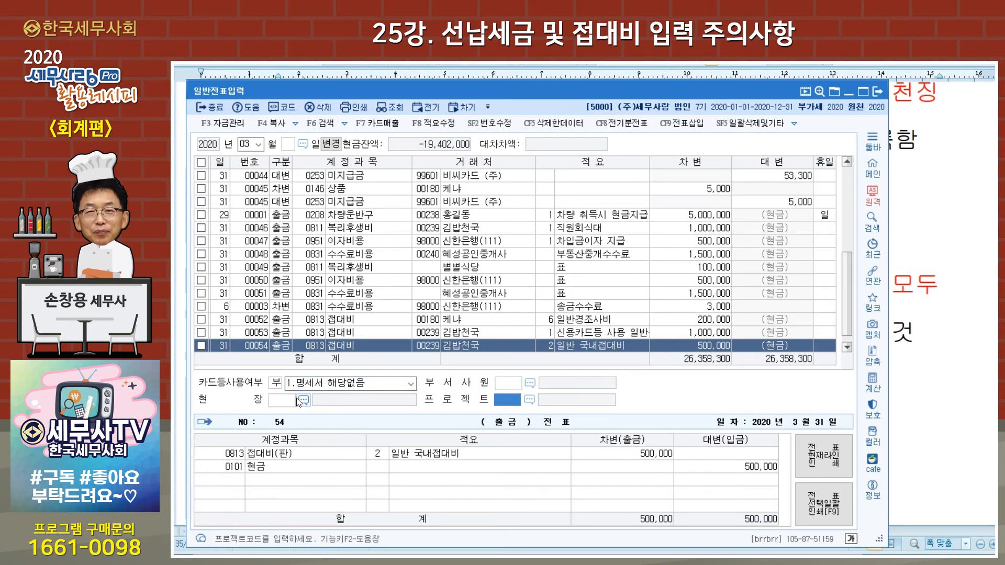
key(Return)
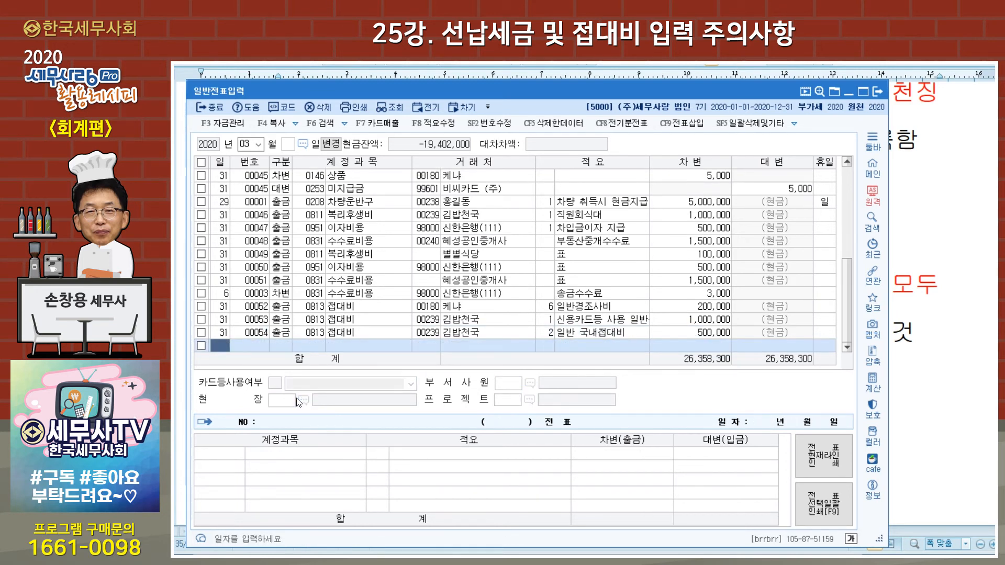
- Change the 일반 국내접대비 entry's statement type to 3.명세서 제출제외대상내역 with exclusion reason 34, 접대비필요경비부인분, and complete the entry
click(261, 335)
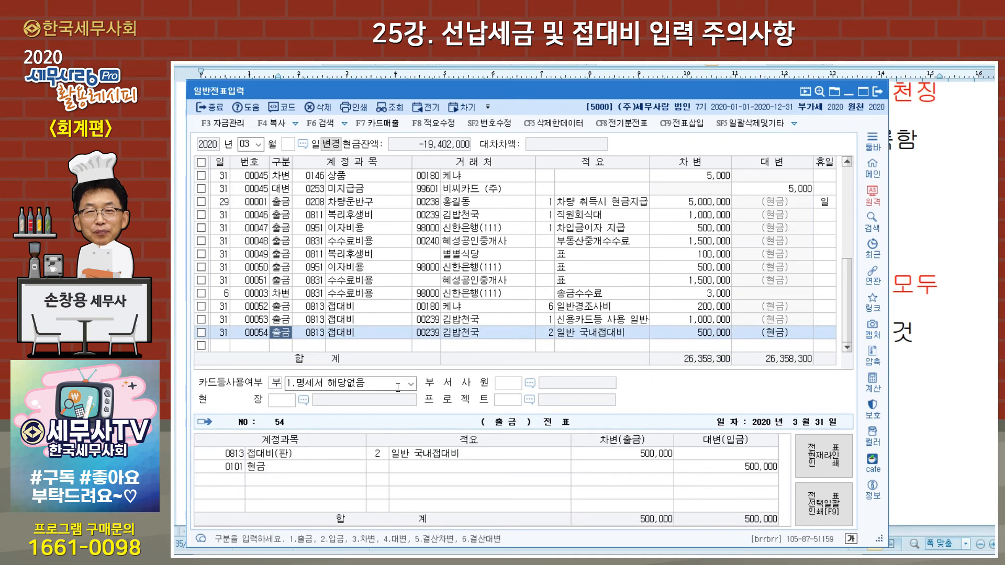
click(332, 383)
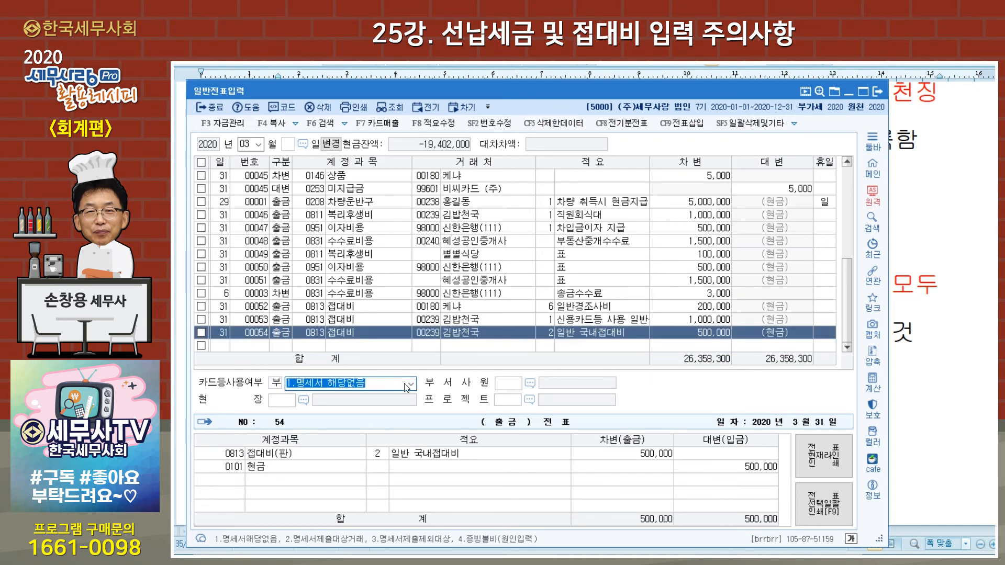
click(412, 385)
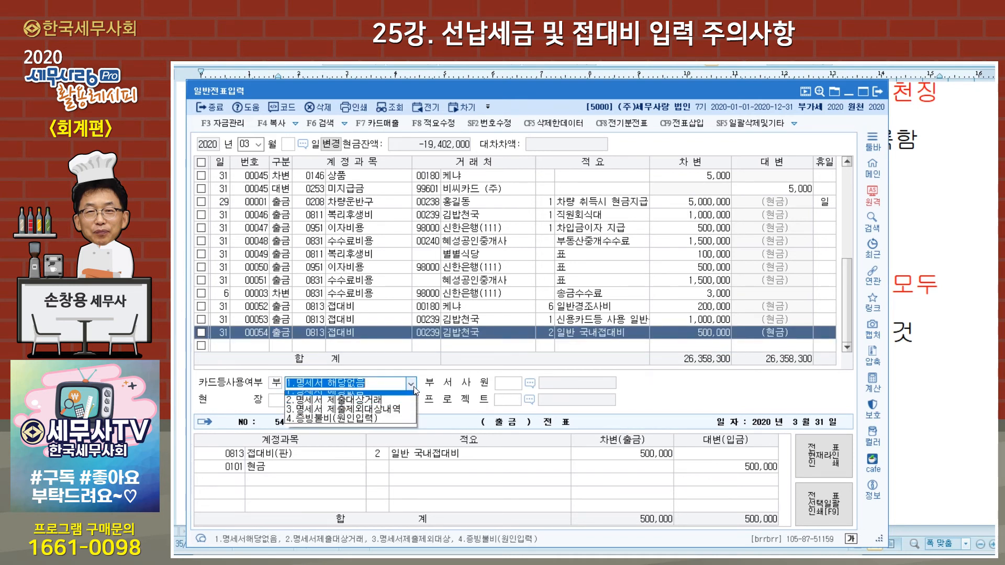
click(403, 414)
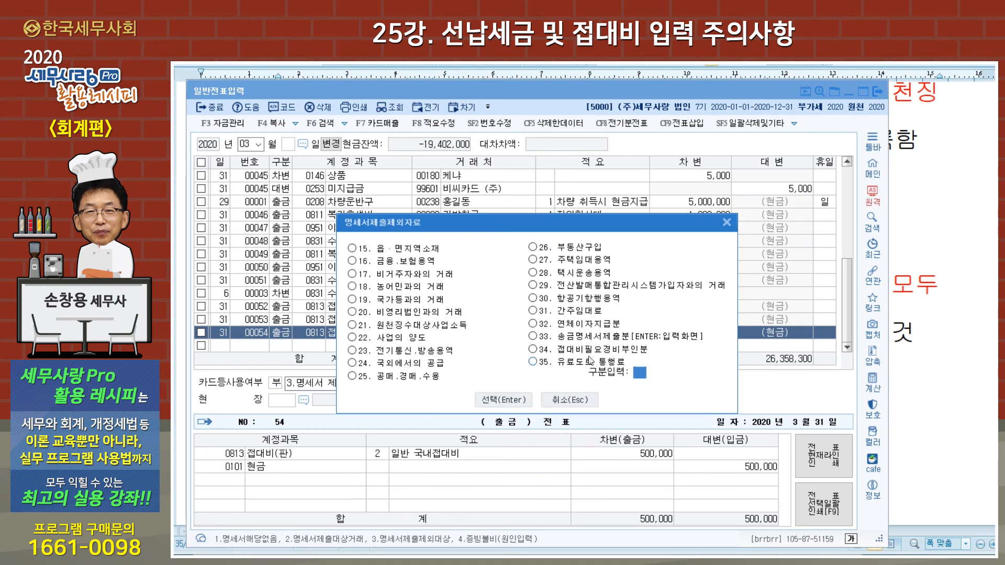
click(541, 354)
click(510, 401)
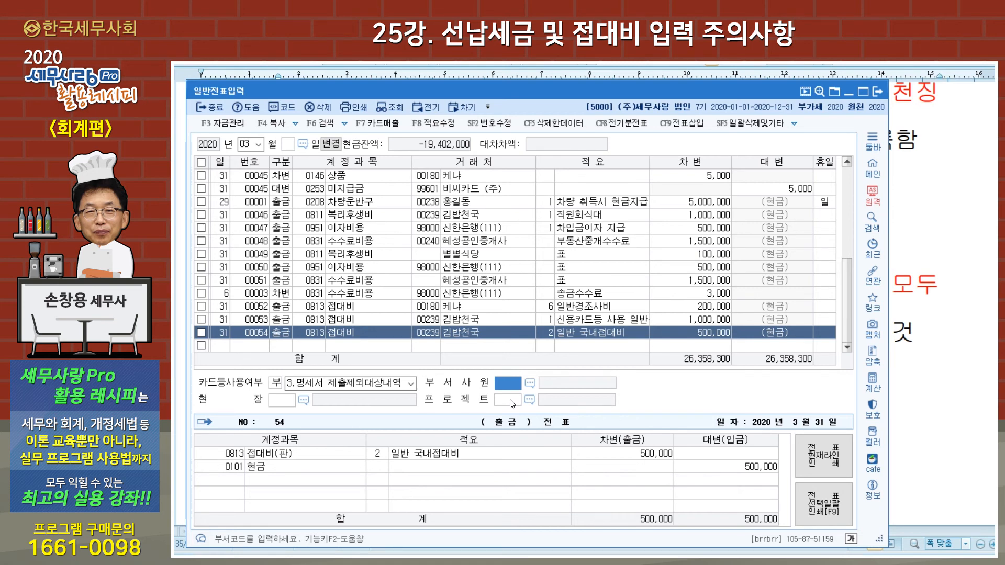
key(Return)
key(Return)
key(Return)
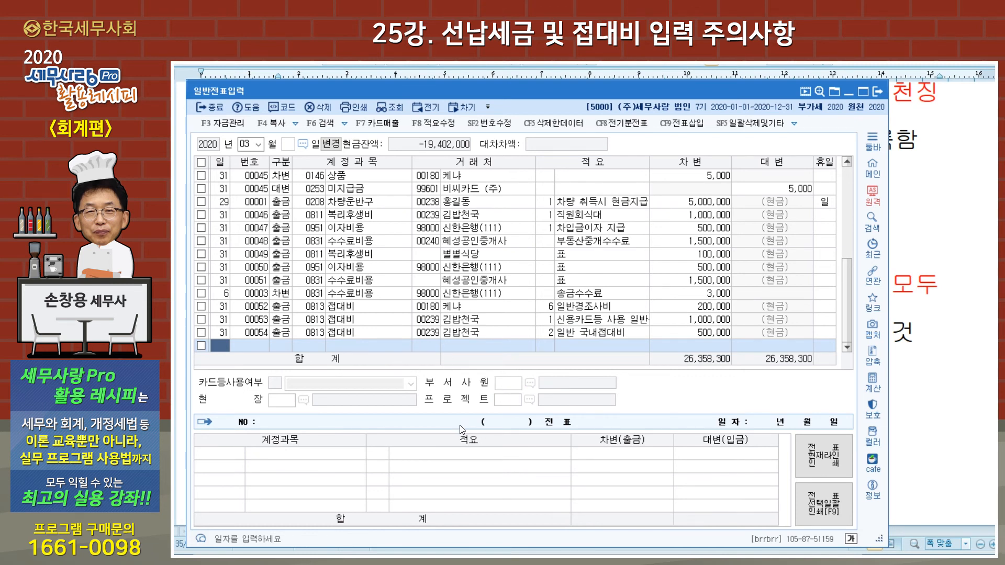
- Open 접대비조정명세서 from the corporate adjustment menu, load the data over the existing figures, and select the general 접대비 신용카드 등 미사용금액 amount
mouse_move(551, 562)
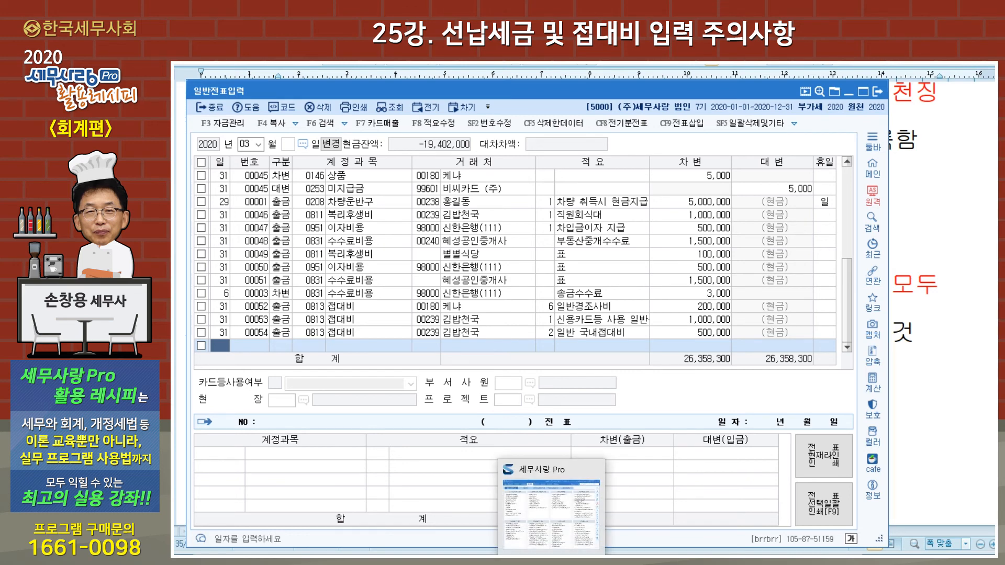
click(551, 562)
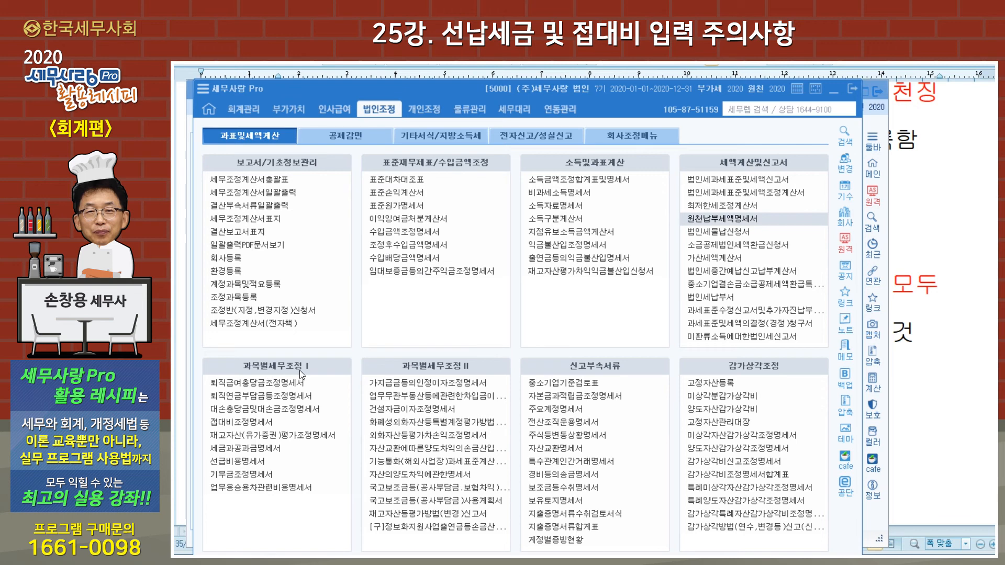
click(261, 423)
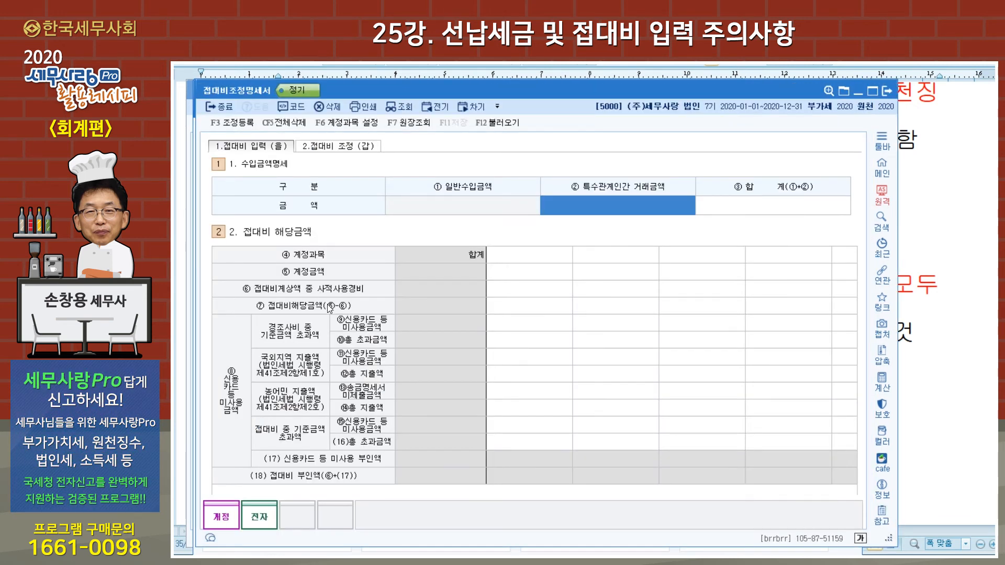
click(504, 126)
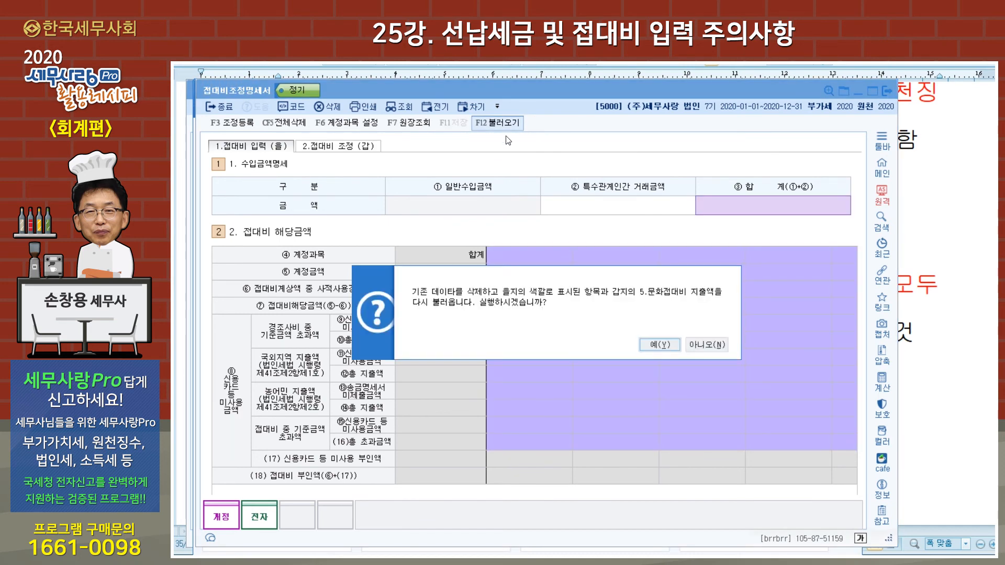
click(658, 345)
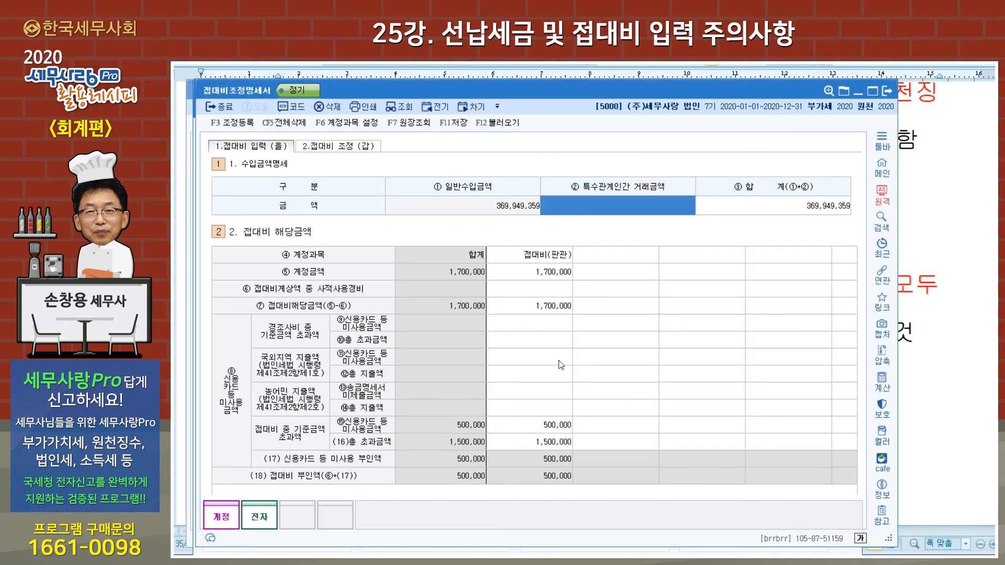
click(559, 431)
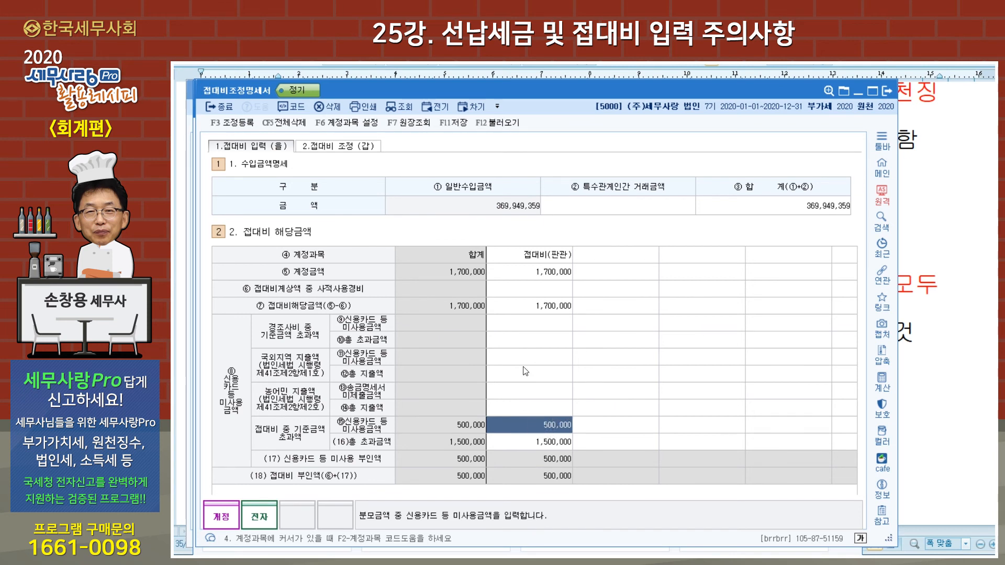
- In 일반전표입력, clear the summary codes of the 김밥천국 신용카드등 사용 일반접대비 entry and the 케냐 일반경조사비 entry, keeping their summary text
drag(406, 88, 441, 107)
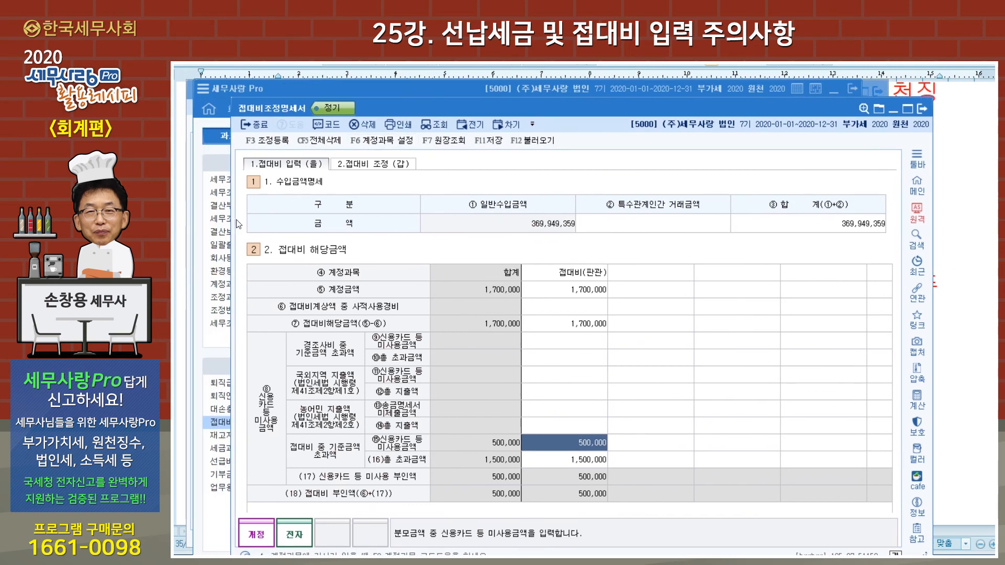
click(189, 242)
drag(482, 90, 477, 92)
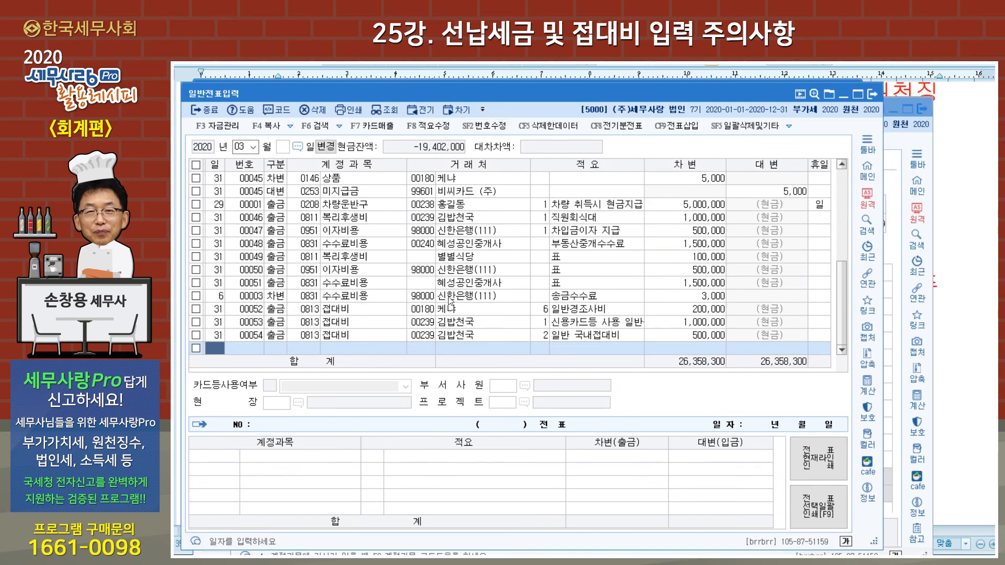
click(631, 326)
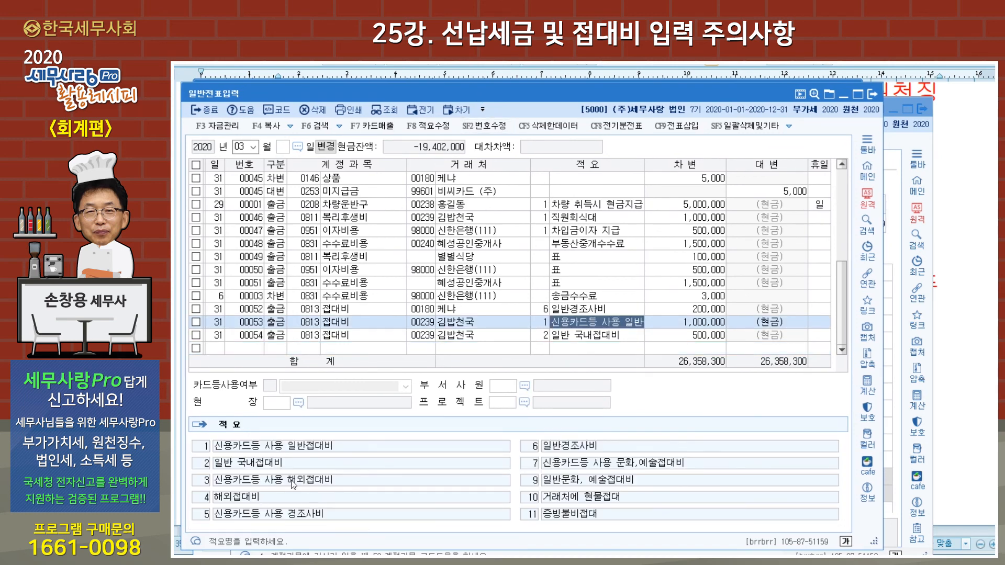
click(546, 326)
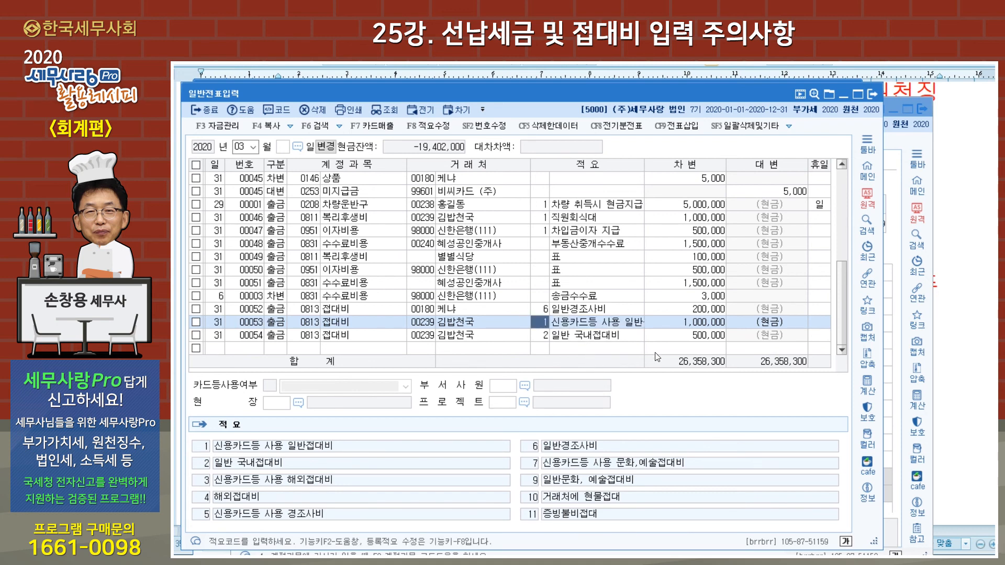
key(Return)
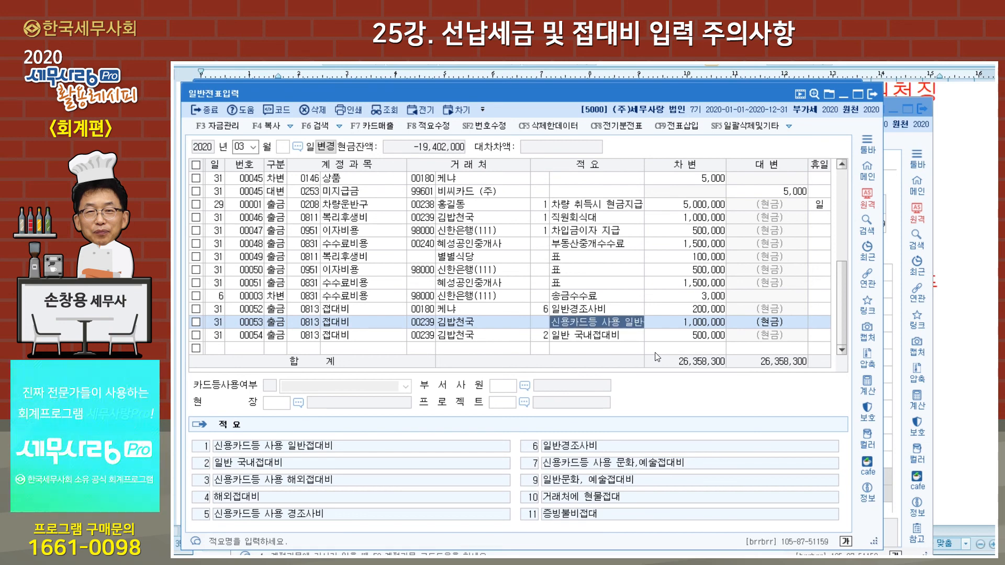
click(584, 312)
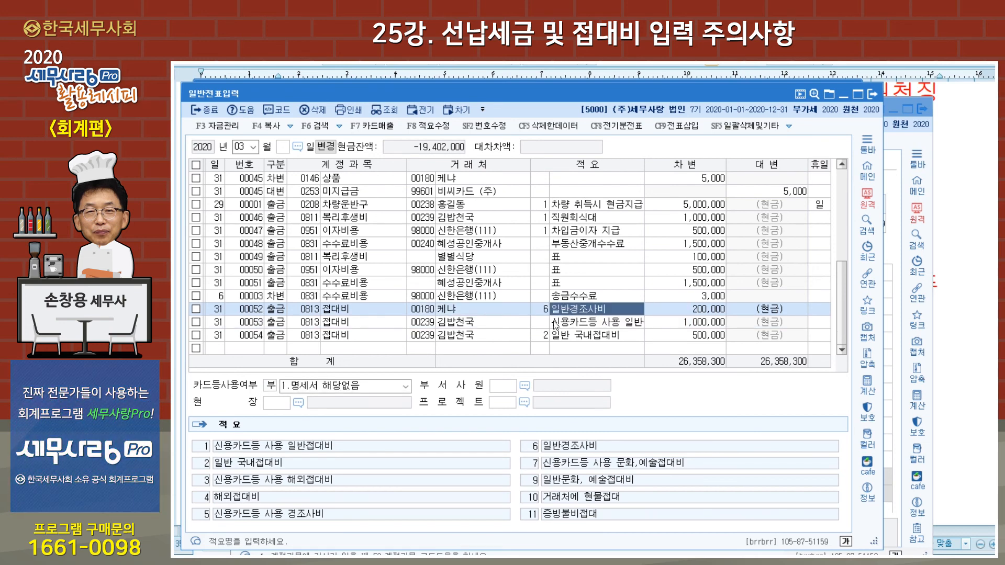
click(545, 313)
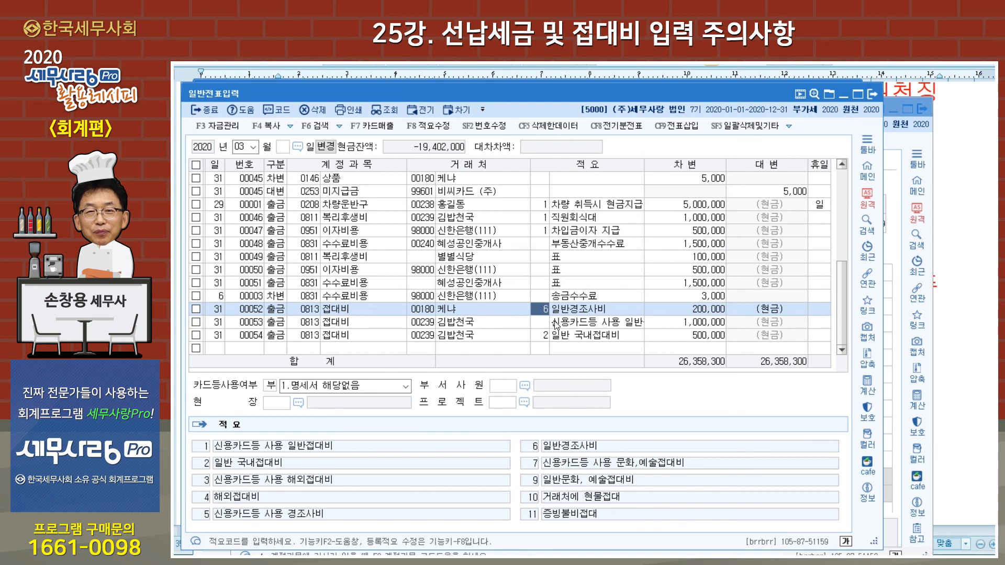
key(Return)
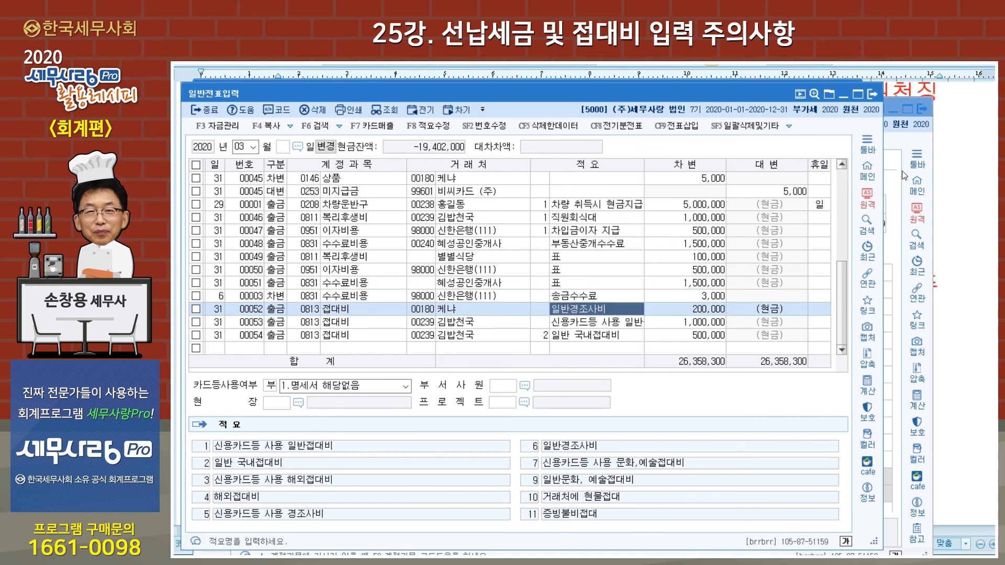
- Switch to 접대비조정명세서 and reload its data from the vouchers, replacing the existing figures
click(902, 171)
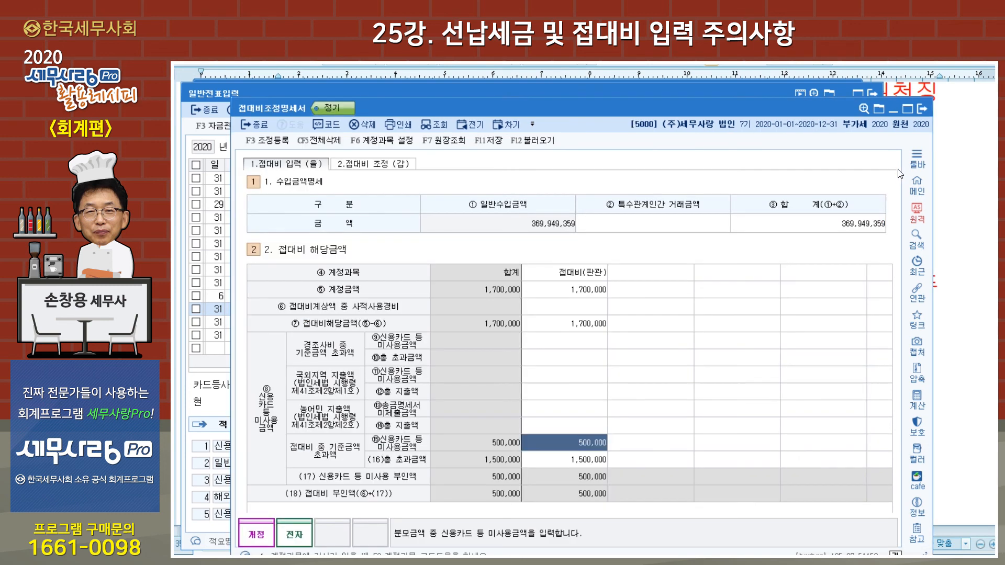
click(523, 141)
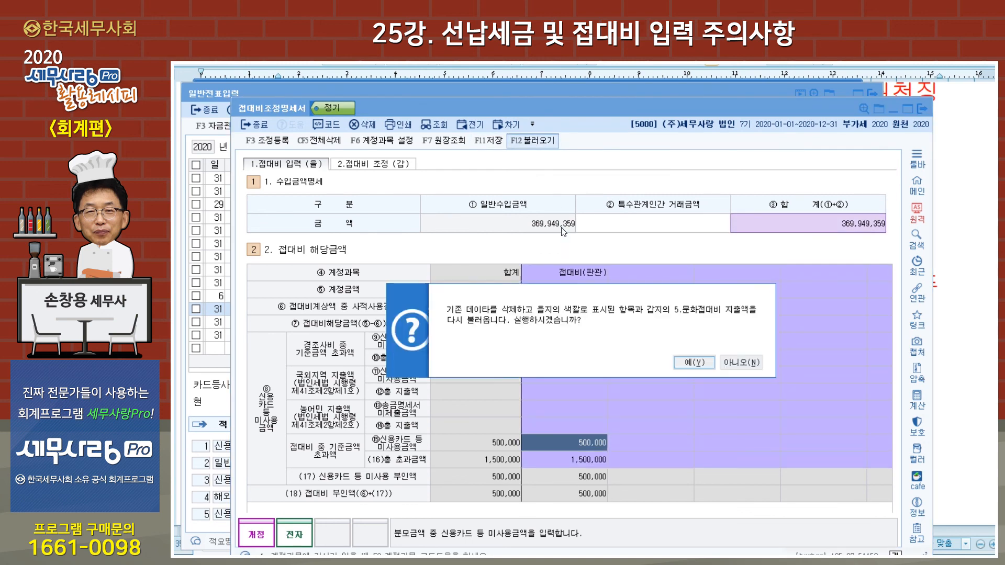
click(687, 363)
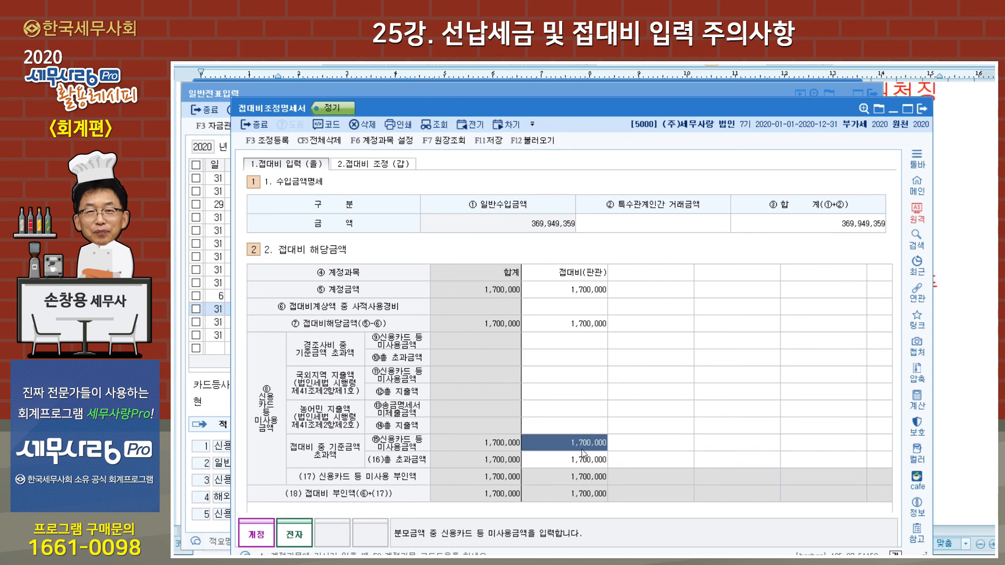
- Back in 일반전표입력, enter summary code 6 for the 케냐 일반경조사비 entry and code 1 for the 김밥천국 신용카드등 사용 일반접대비 entry
key(Escape)
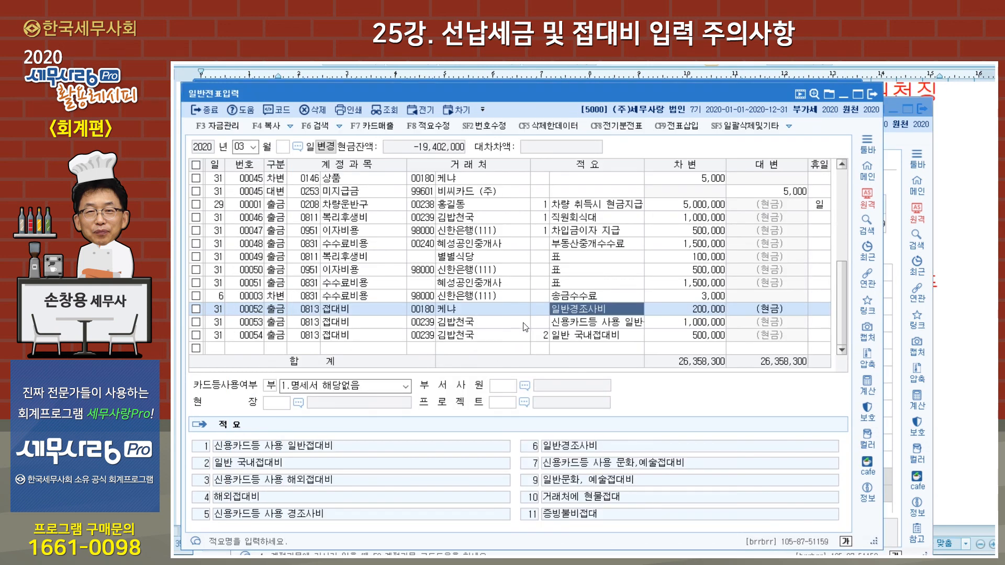
click(541, 325)
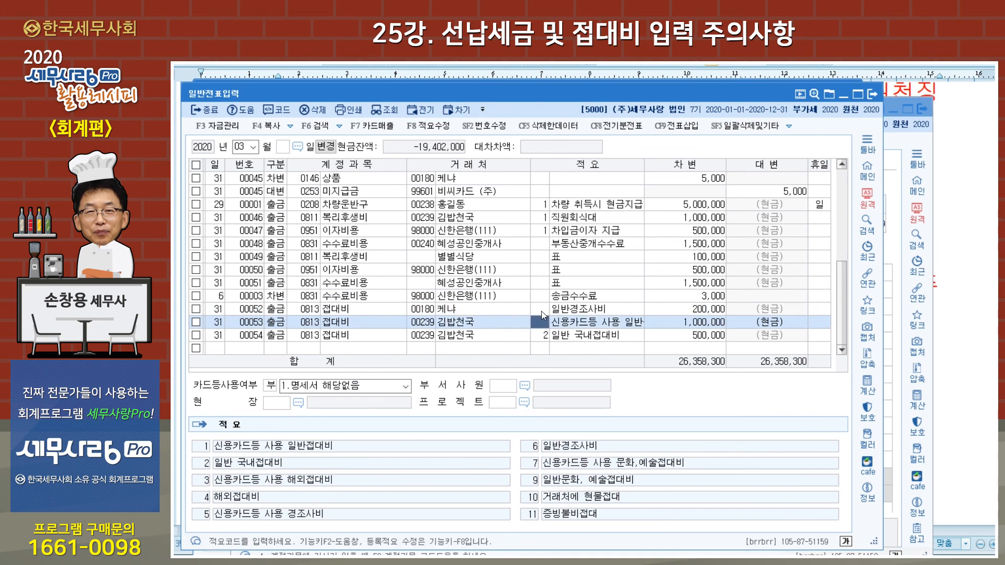
click(541, 311)
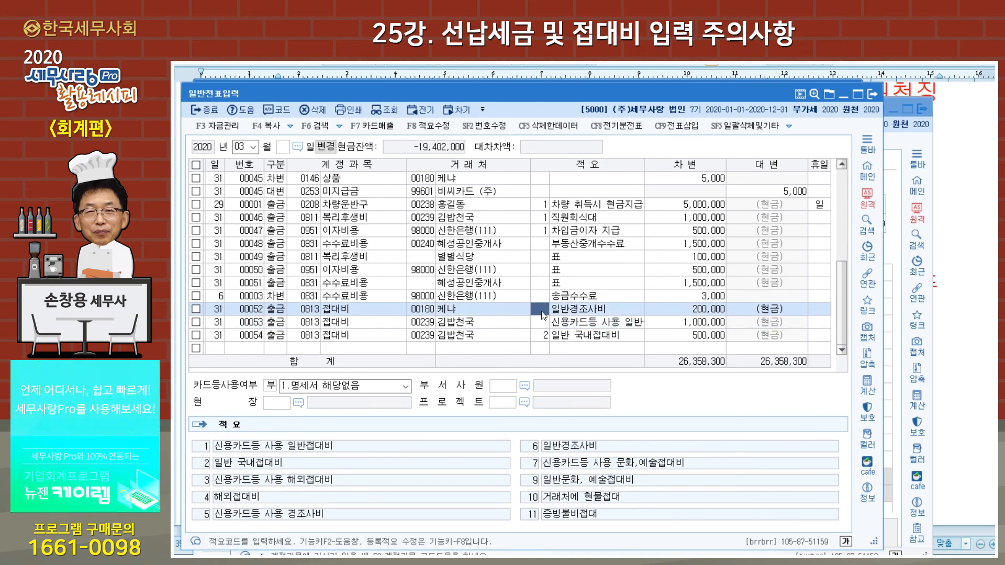
text(6)
key(Return)
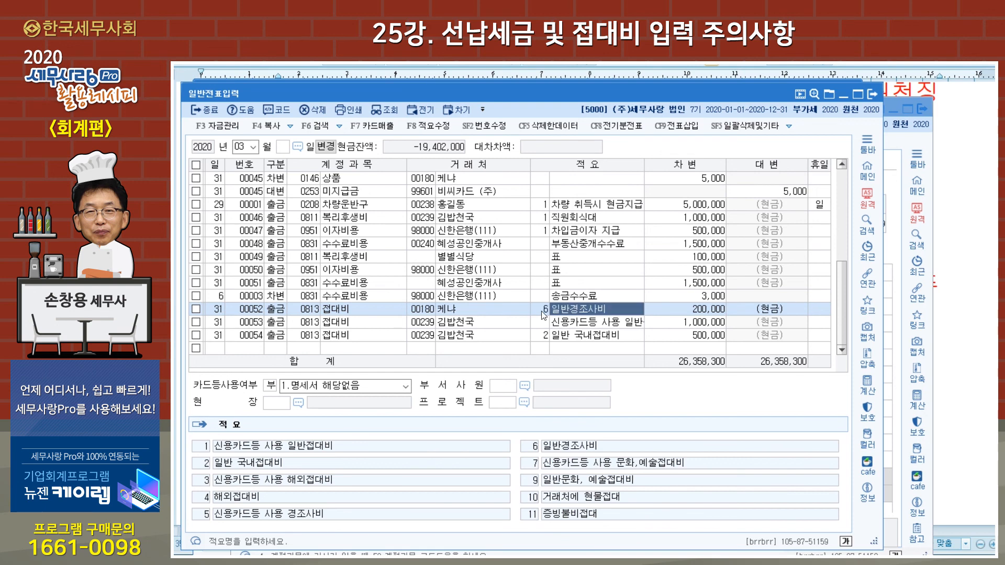
click(544, 322)
key(Return)
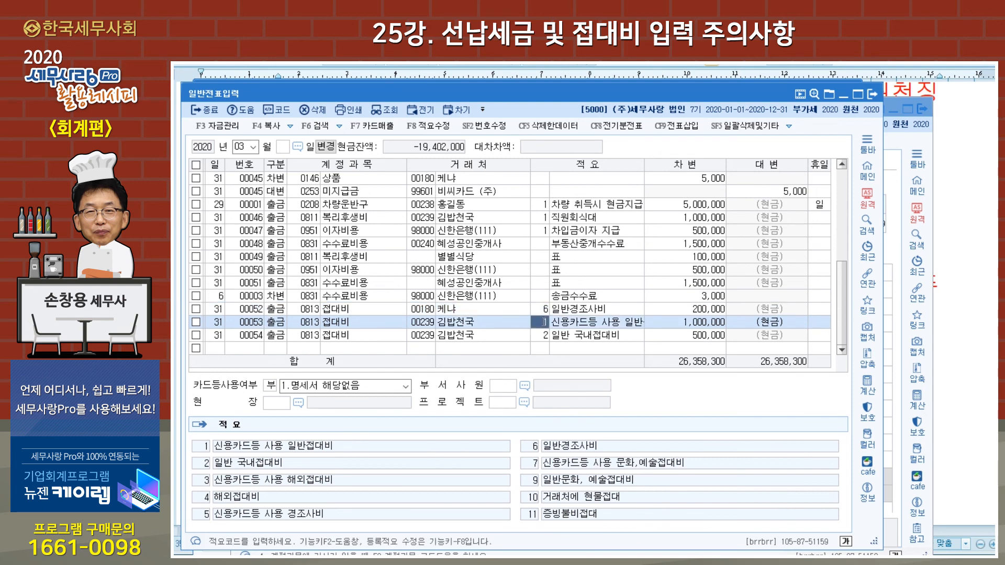